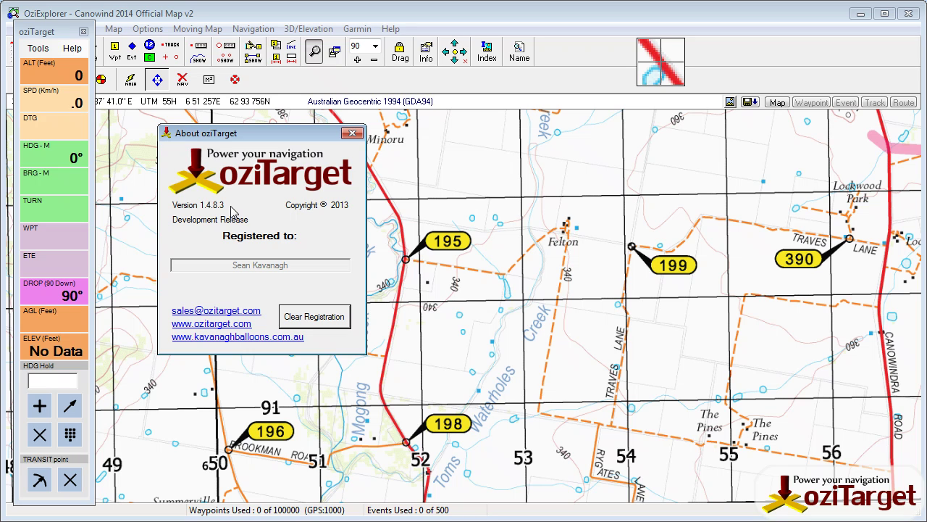
Close the About oziTarget box and open oziTarget's WPT Tools window
click(353, 133)
click(38, 49)
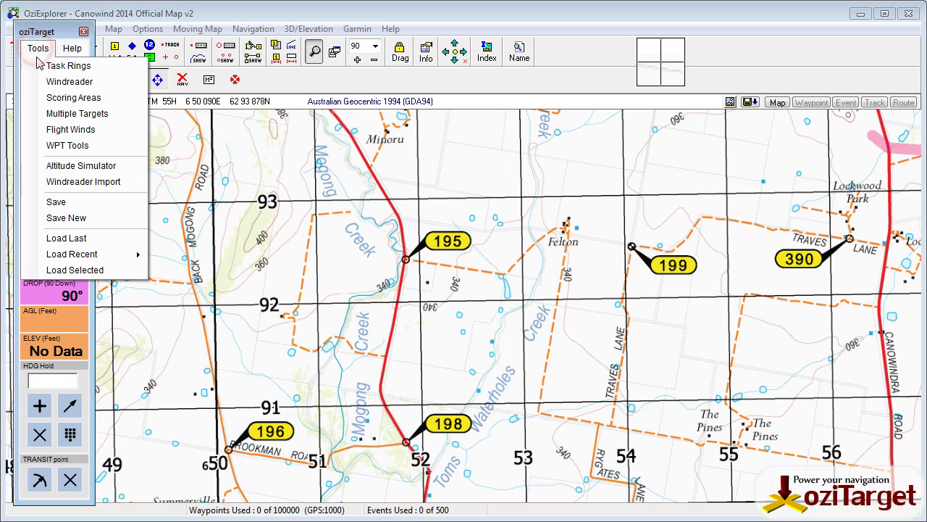
click(65, 147)
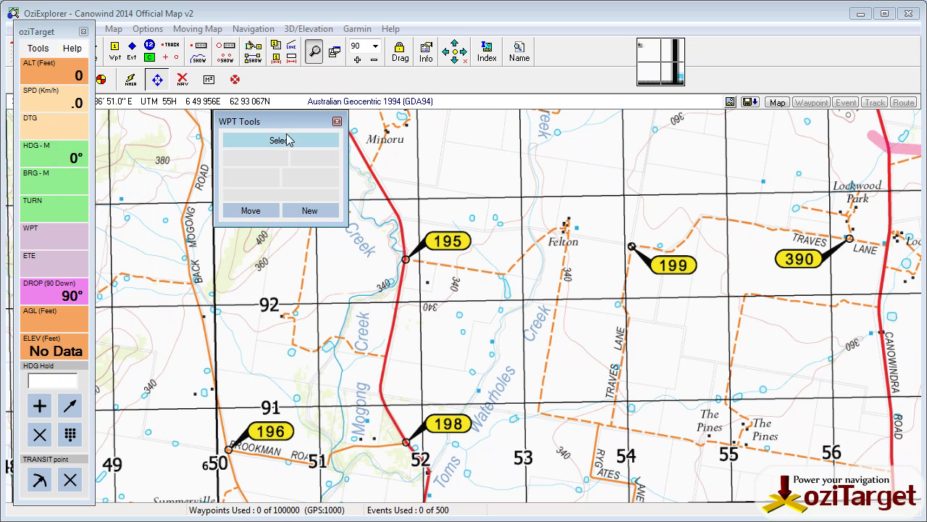
Create a new waypoint in WPT Tools named HWZ-1
click(306, 211)
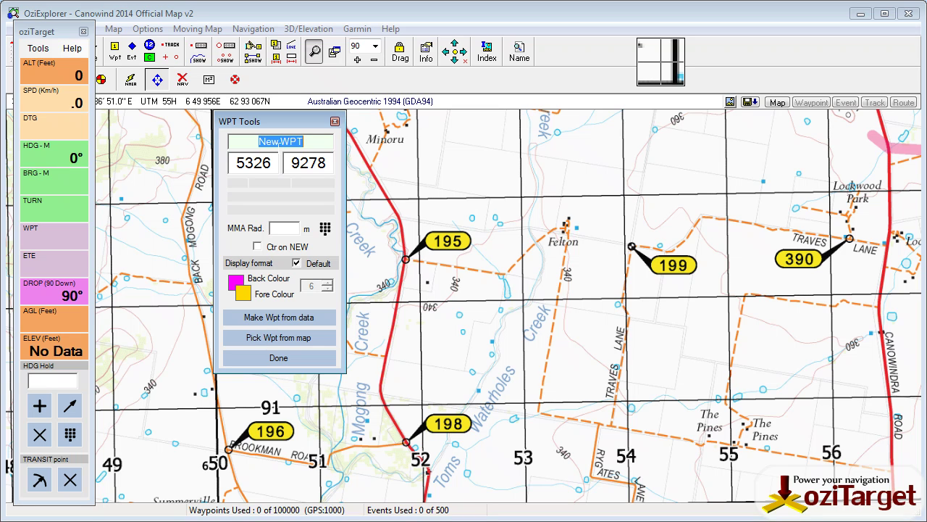
text(HWZ-1)
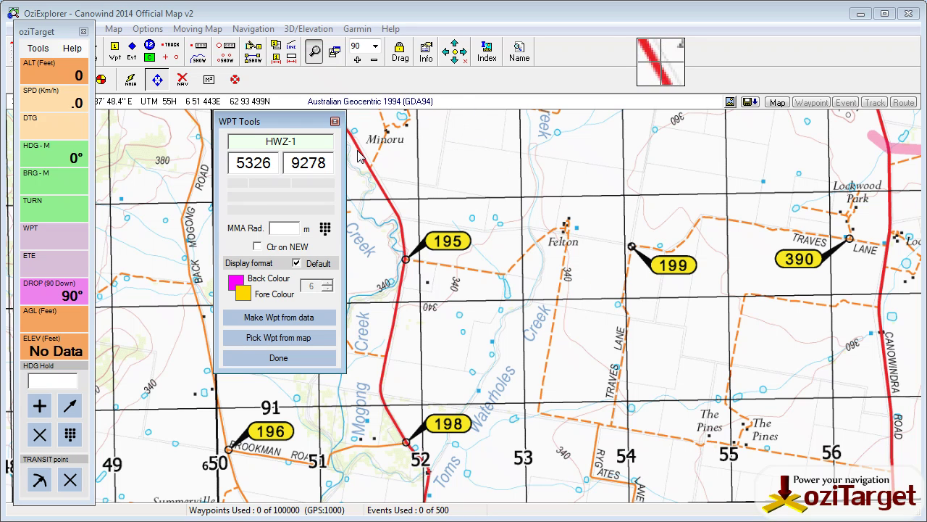
Pick HWZ-1, HWZ-2, HWZ-3 and HWZ-4 from the map, west to east, north of Felton
click(295, 338)
click(496, 180)
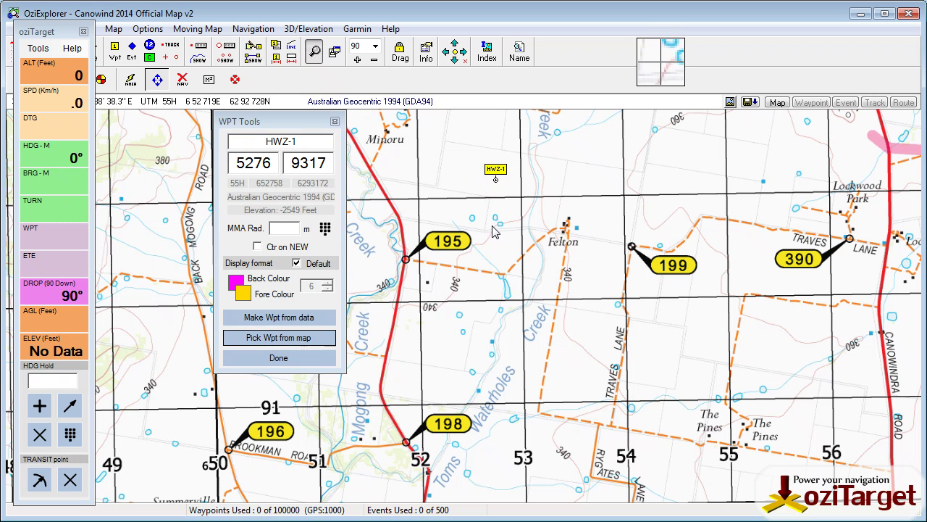
click(603, 179)
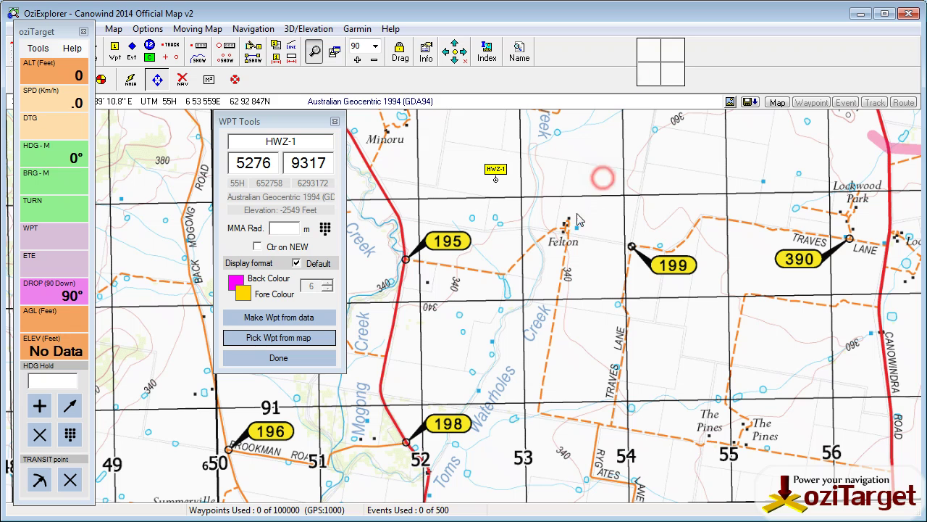
click(297, 337)
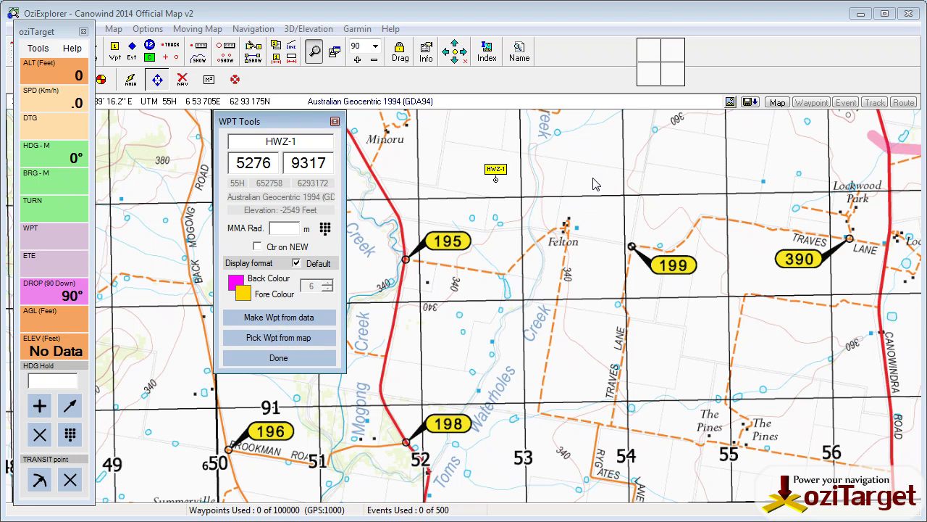
click(591, 178)
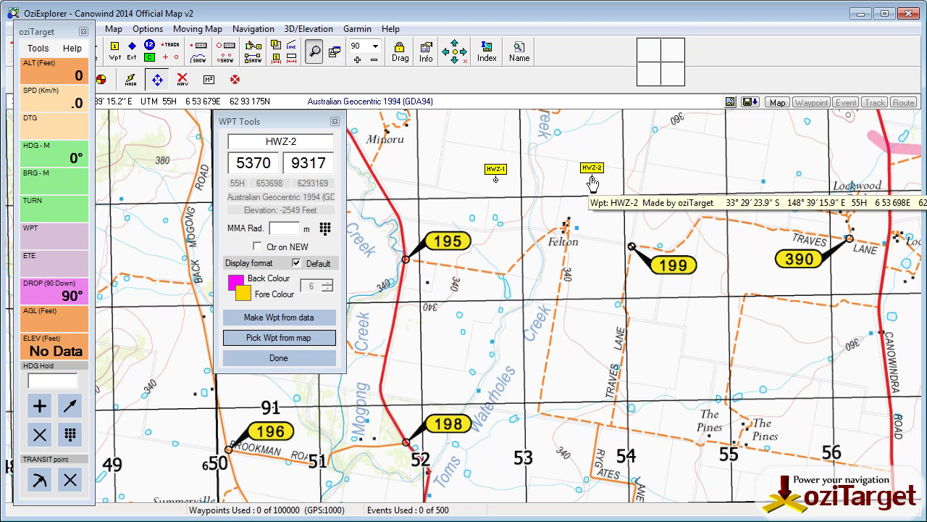
click(290, 337)
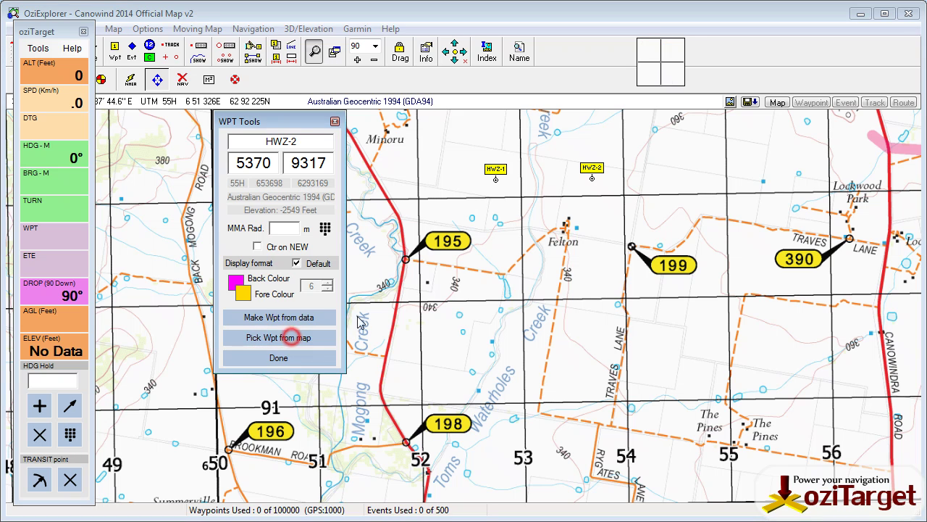
click(688, 175)
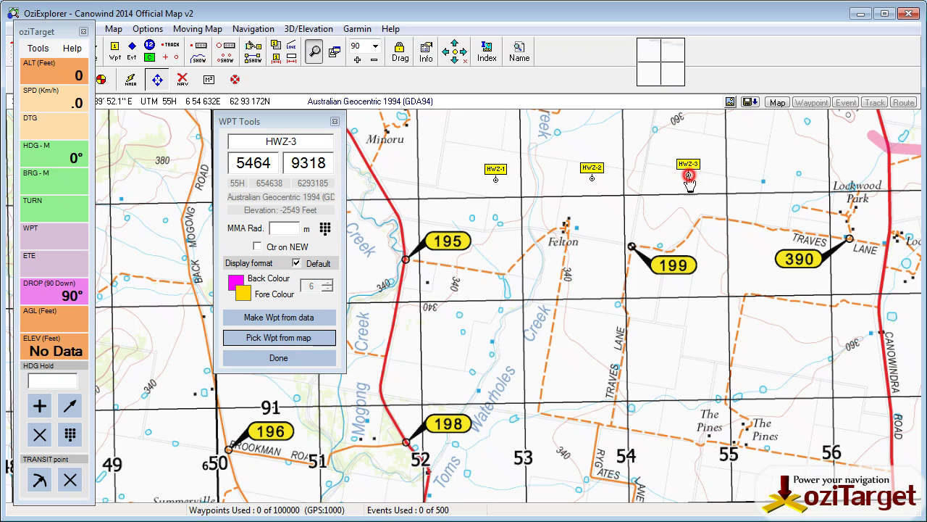
click(274, 337)
click(778, 165)
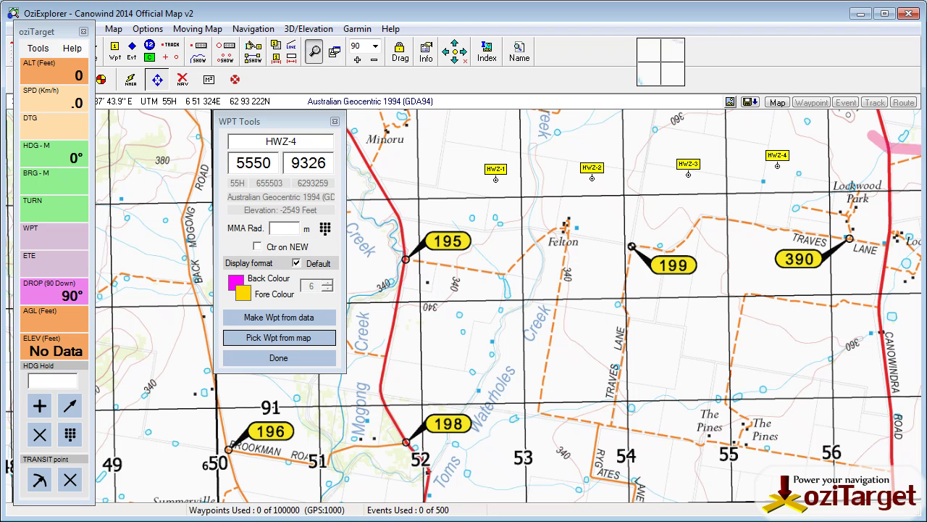
Rename the waypoint to JDG and pick JDG-1 to JDG-3 onto the map beside Felton
text(JDG-1)
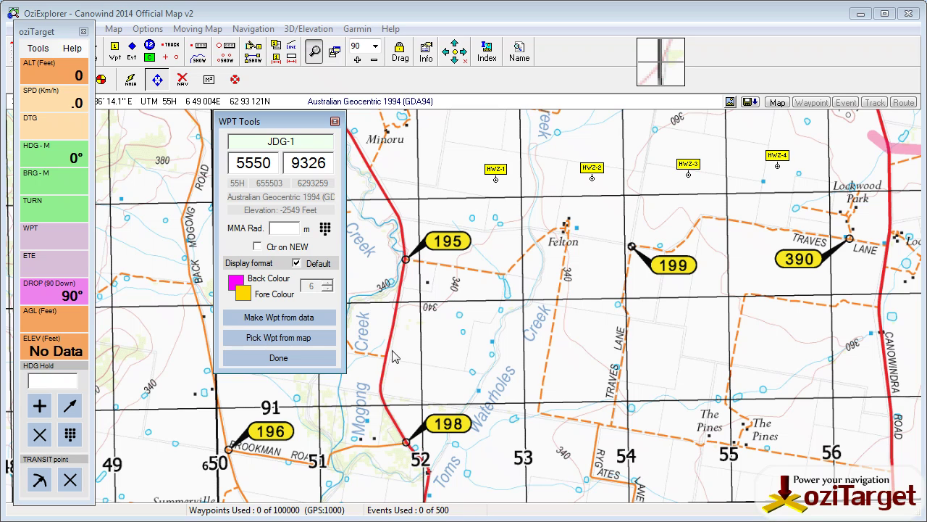
click(296, 337)
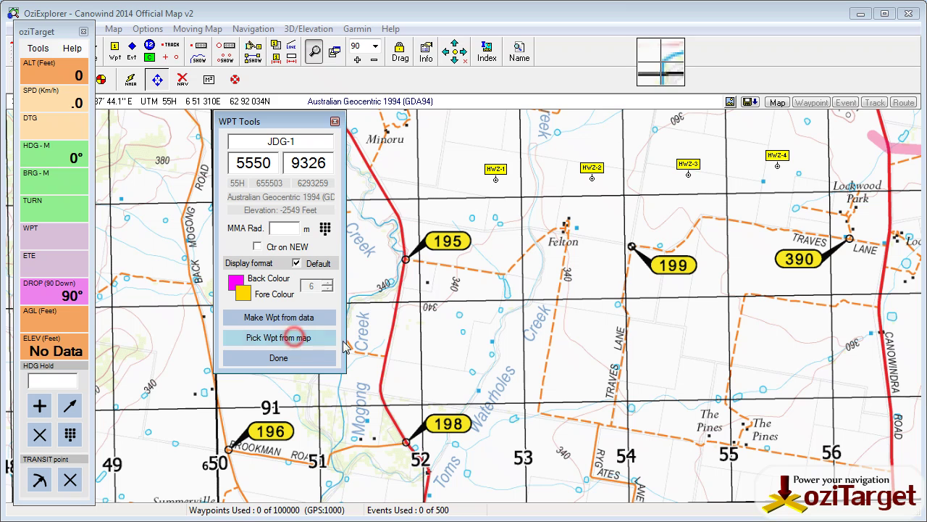
click(303, 339)
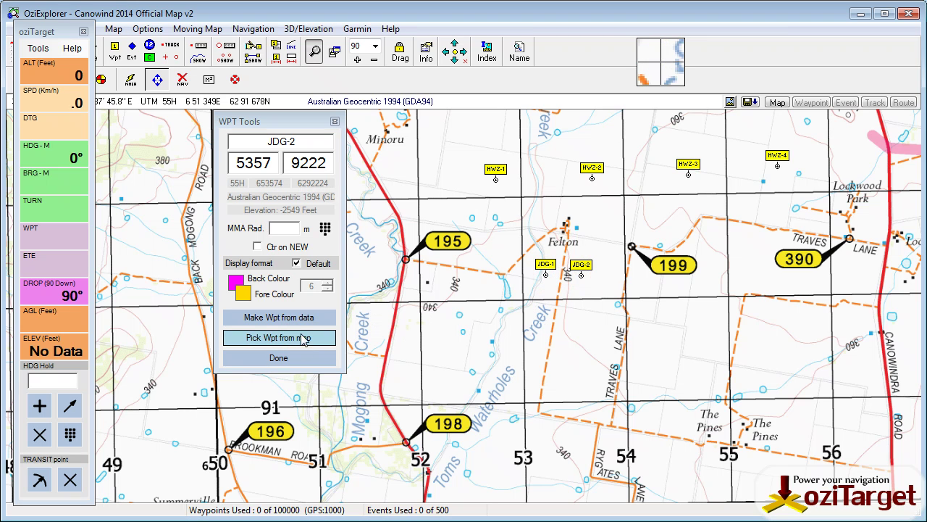
click(303, 339)
click(617, 272)
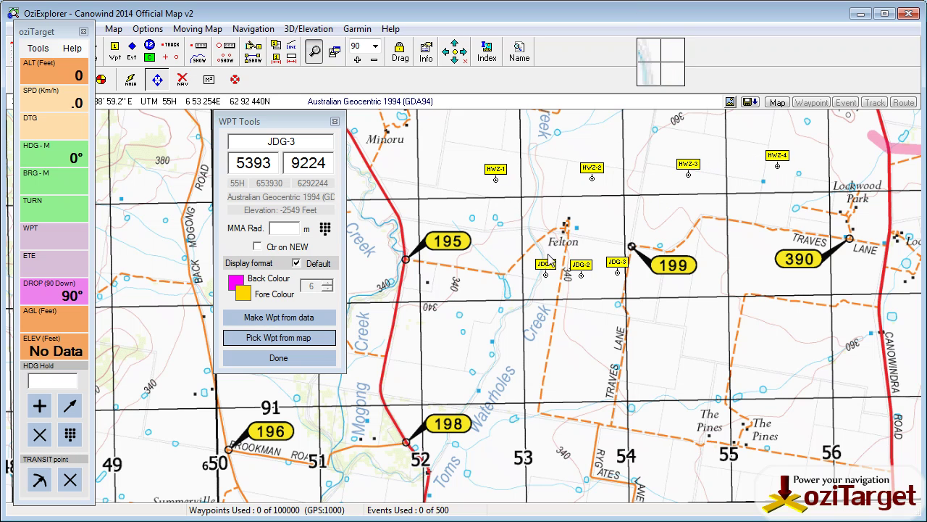
mouse_move(623, 275)
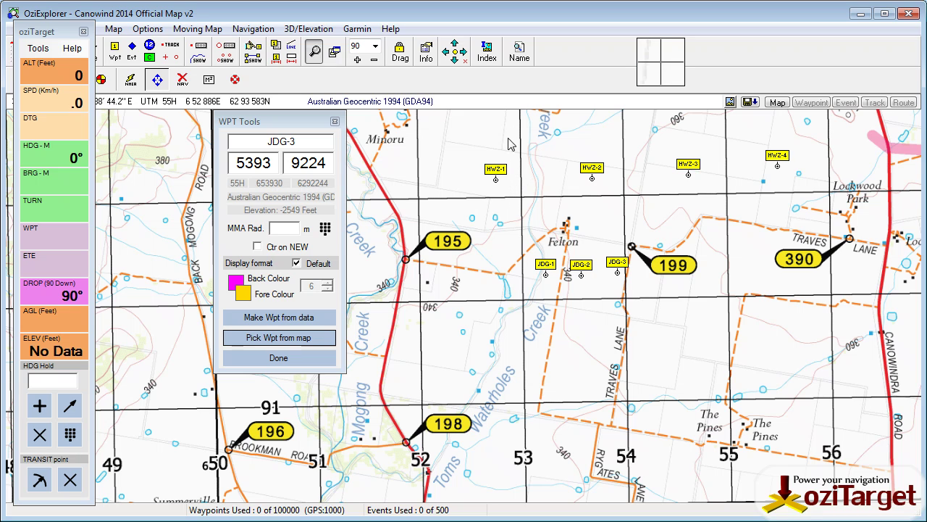
View waypoint HWZ-1's properties from its right-click menu, then cancel without changes
right_click(497, 176)
click(550, 139)
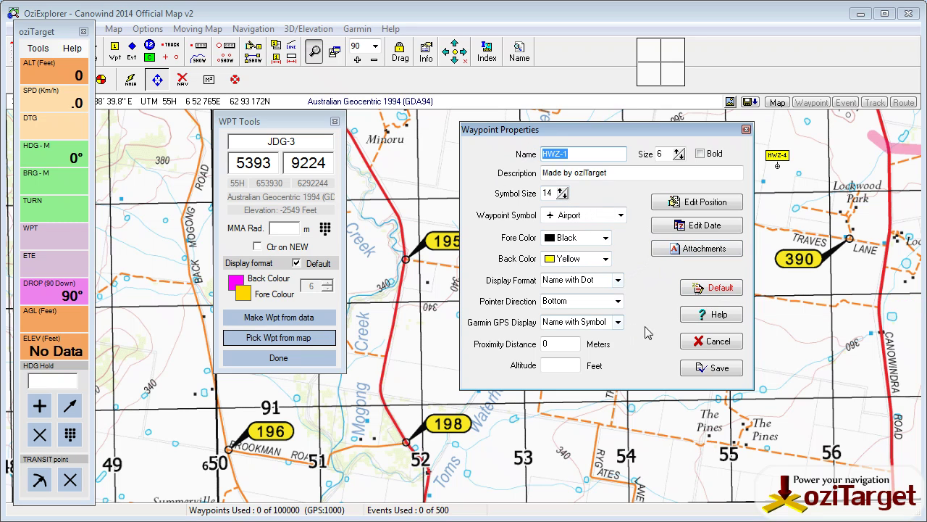
click(711, 340)
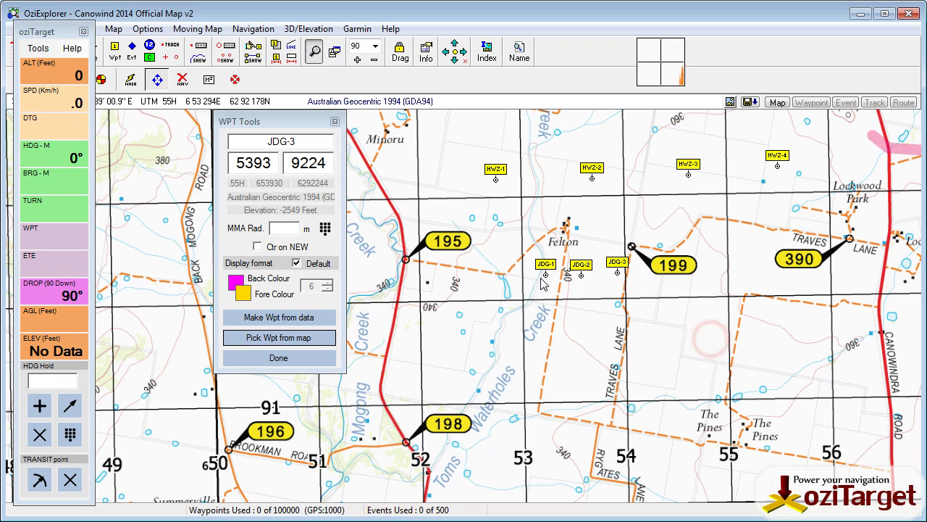
Turn off Default and set the label to size 16 with a dark green background
click(296, 264)
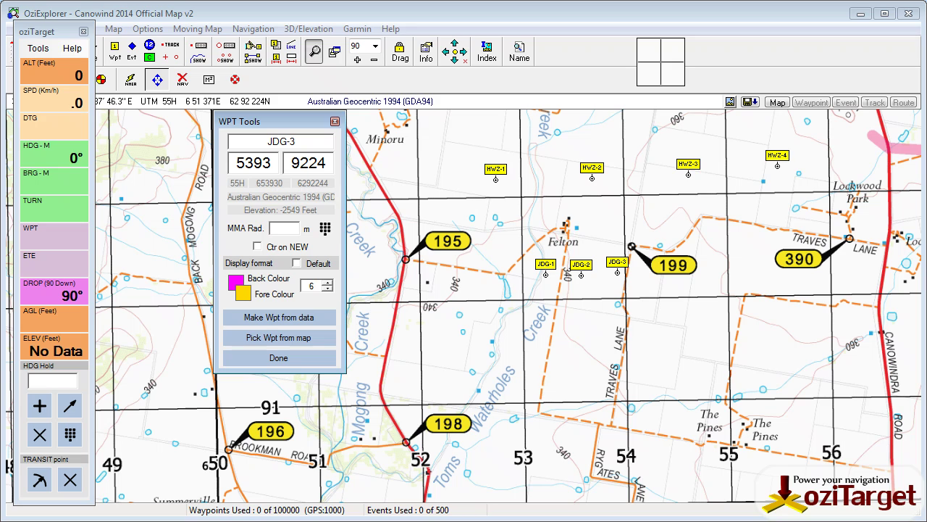
click(327, 283)
click(327, 282)
click(327, 283)
click(327, 282)
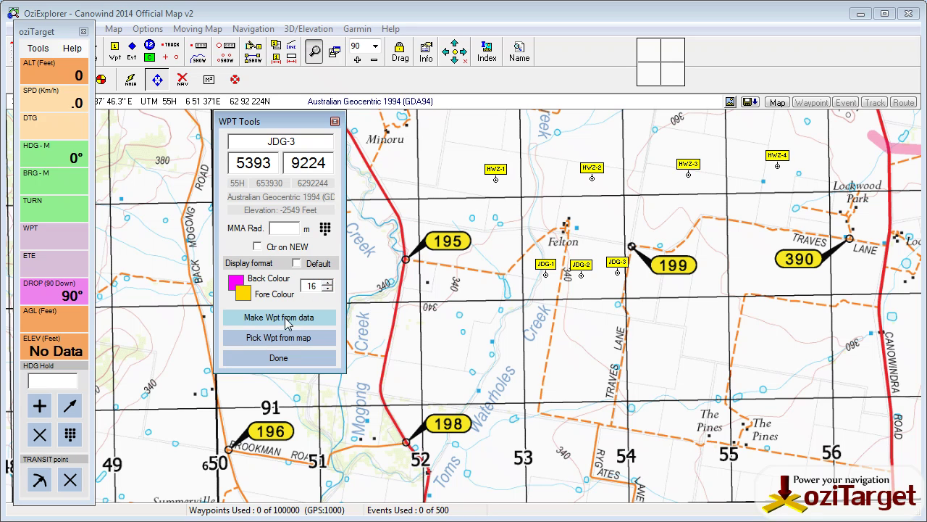
click(237, 282)
click(578, 131)
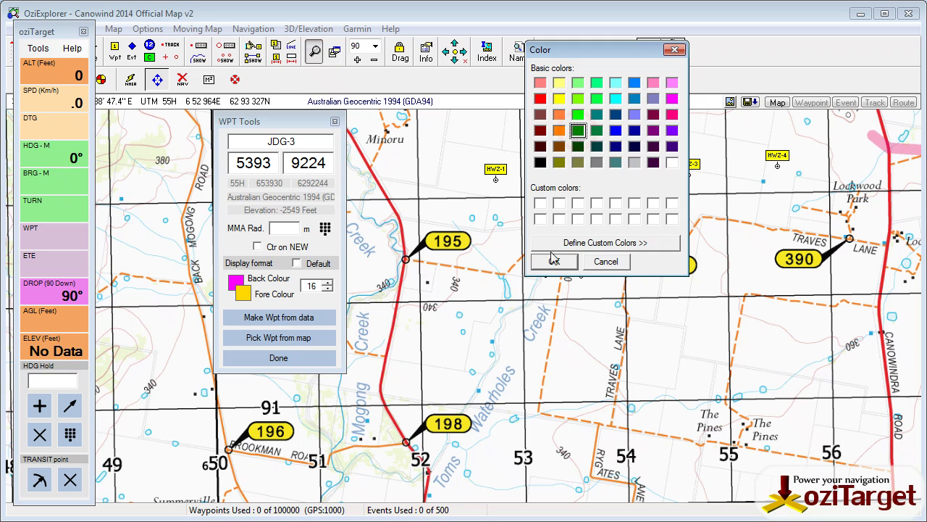
click(554, 262)
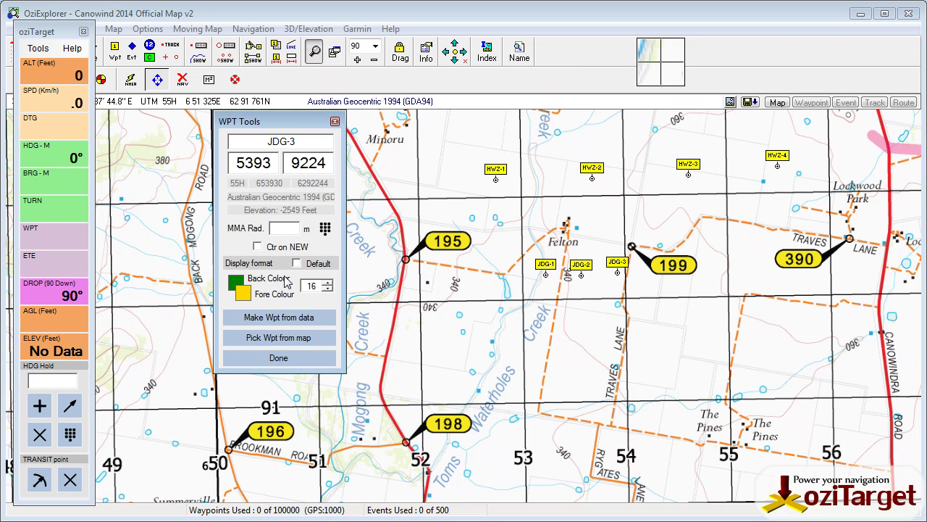
Place waypoint JDG-4 on the map below the JDG-1 to JDG-3 group
click(282, 340)
click(575, 327)
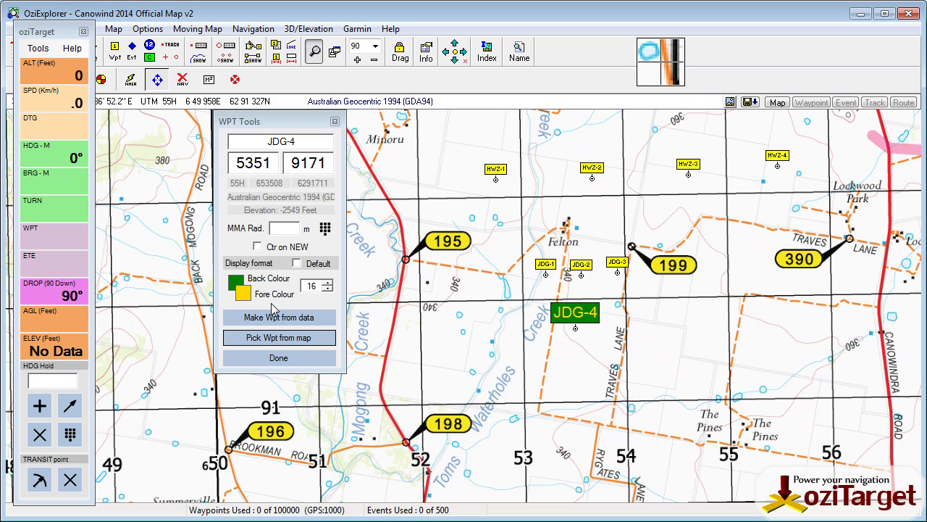
click(236, 282)
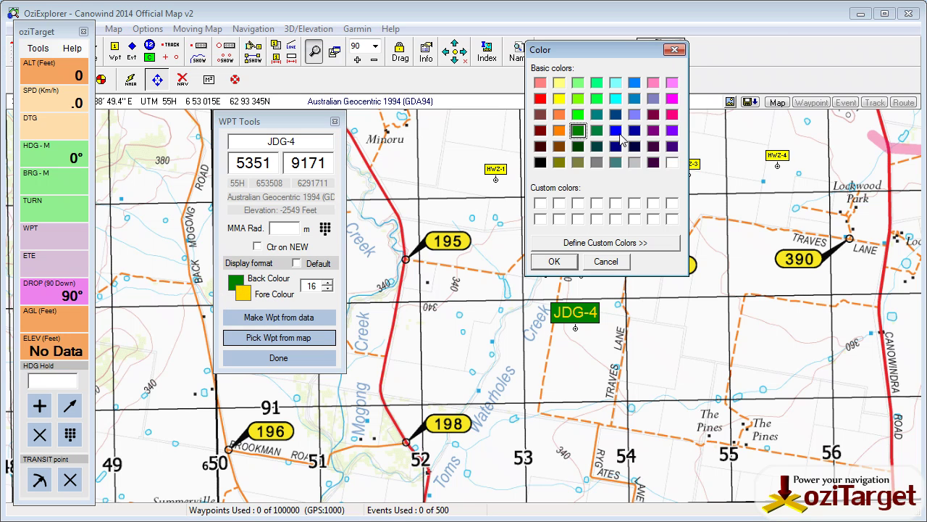
Give the label a red background and white text, then place JDG-5 east of JDG-4
click(540, 99)
click(555, 260)
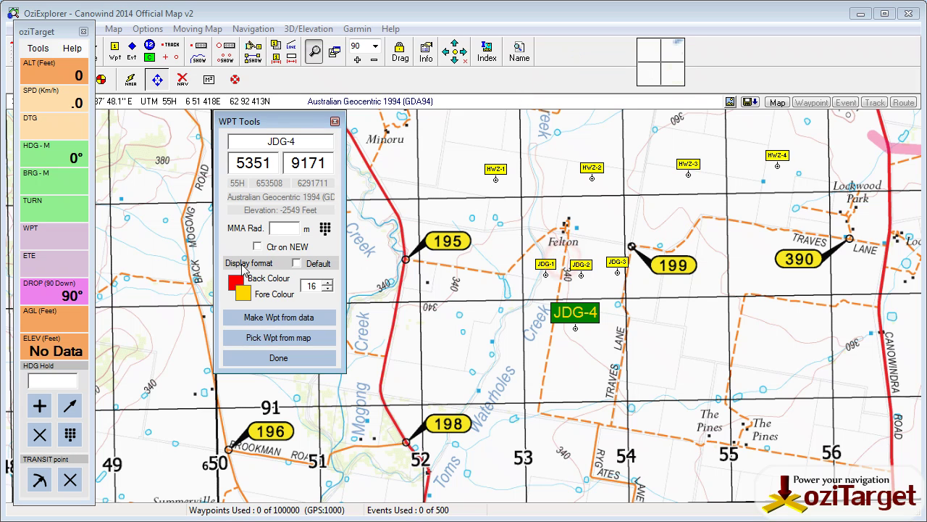
click(242, 293)
click(671, 162)
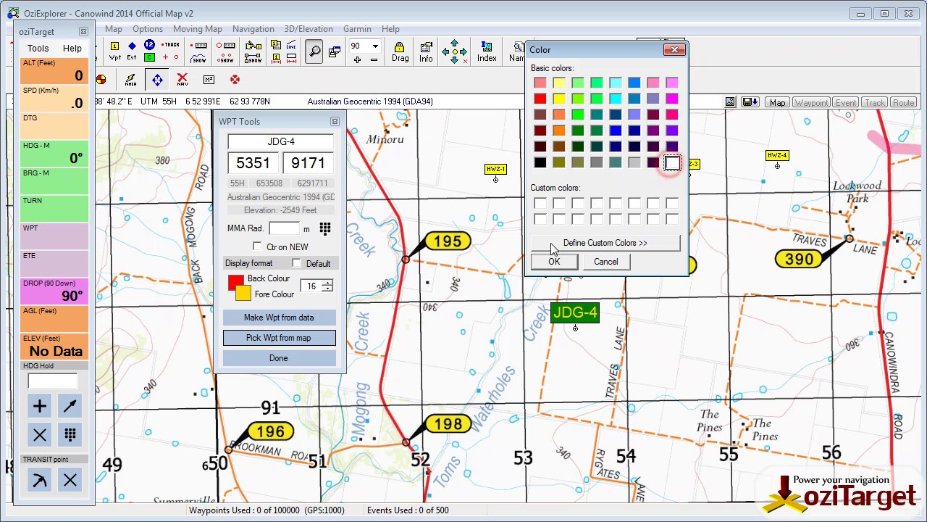
click(554, 260)
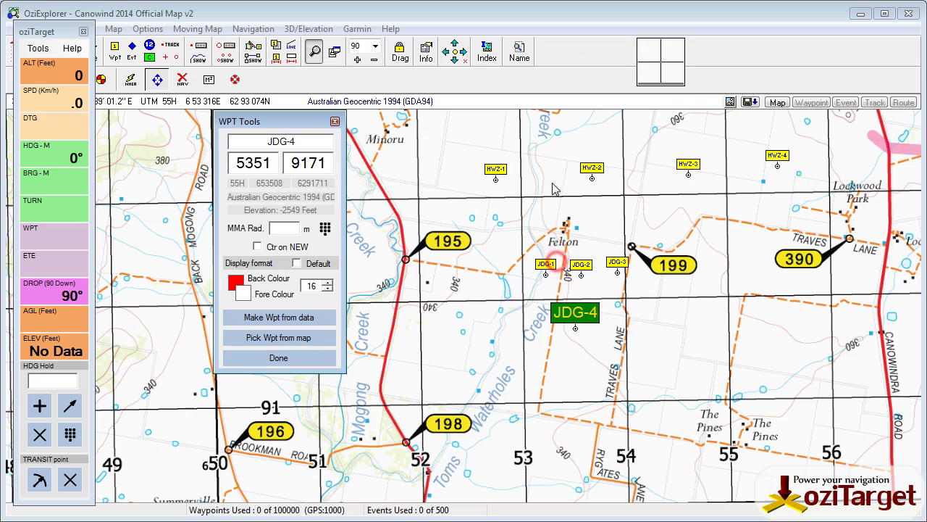
click(279, 337)
click(679, 343)
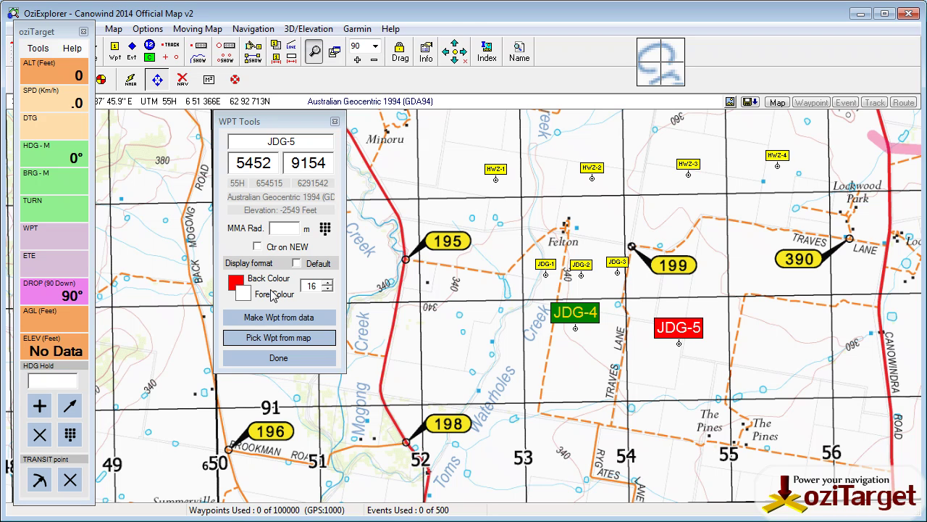
Set MMA Rad to 75, place JDG-6 below JDG-4, and turn on Ctr on NEW
click(283, 227)
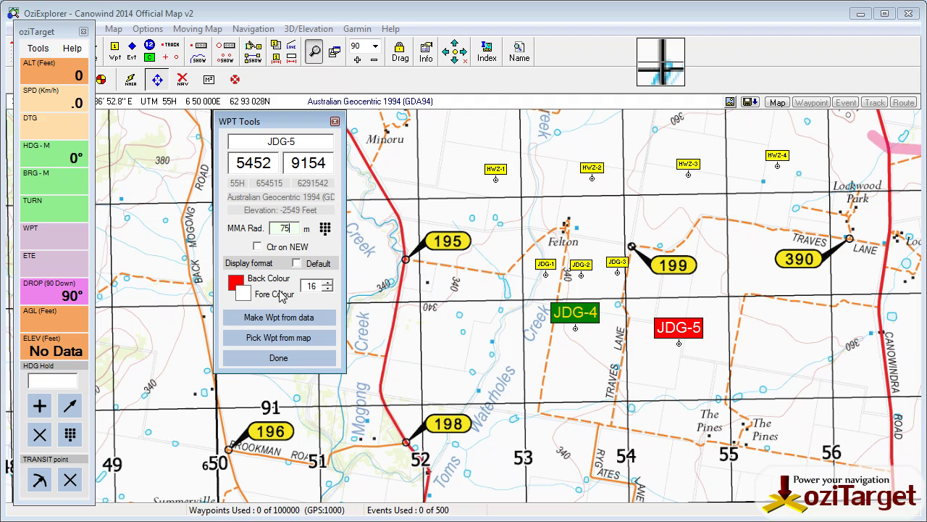
click(280, 338)
click(576, 366)
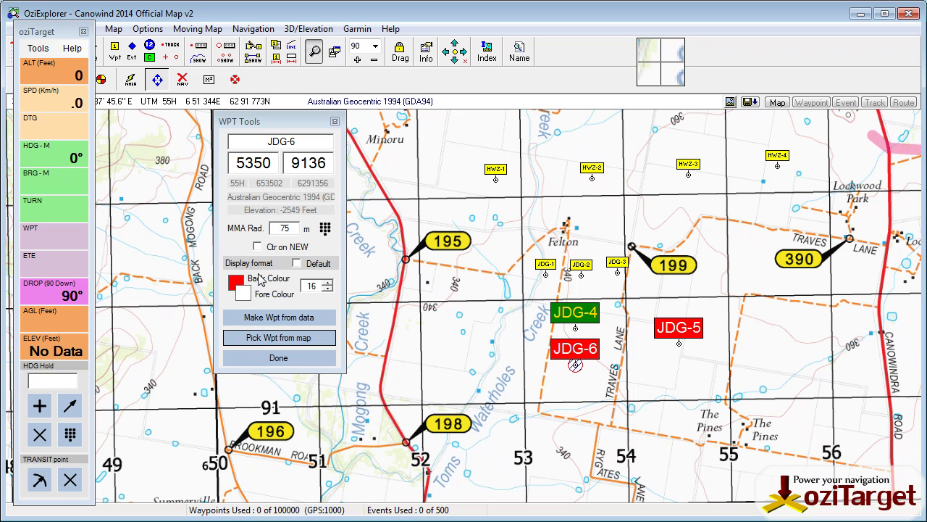
click(257, 246)
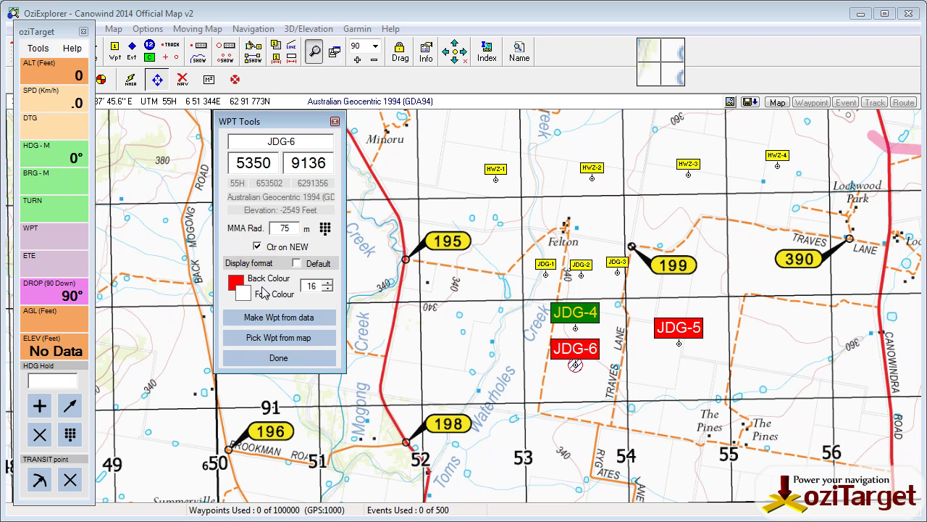
click(275, 338)
Place JDG-7 near Minoru, clear the 75 radius, and untick Ctr on NEW
click(448, 164)
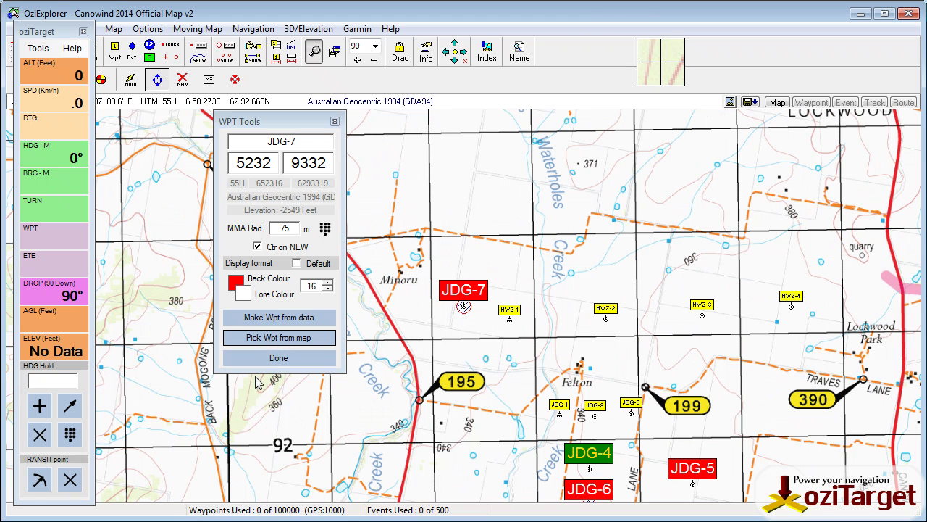
double_click(283, 228)
key(BackSpace)
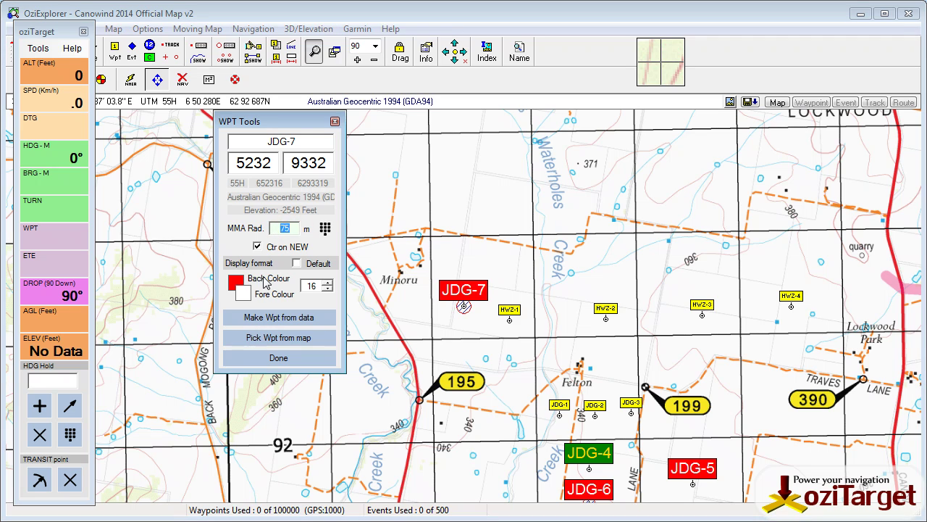
click(258, 248)
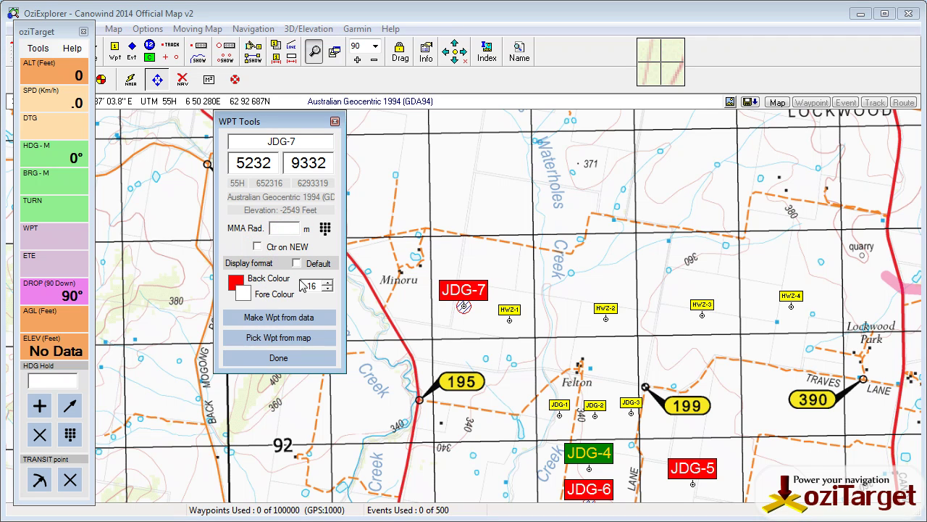